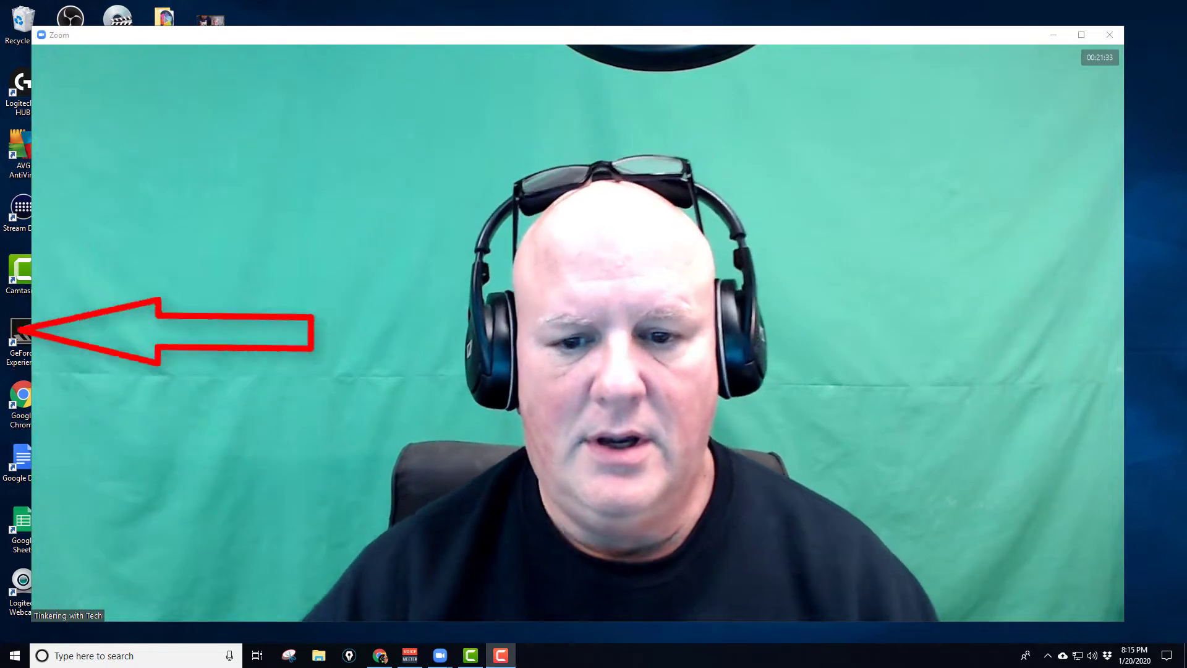
# Step: Check the camera options list, then bring the Zoom home window forward from the taskbar
pyautogui.moveTo(557, 251)
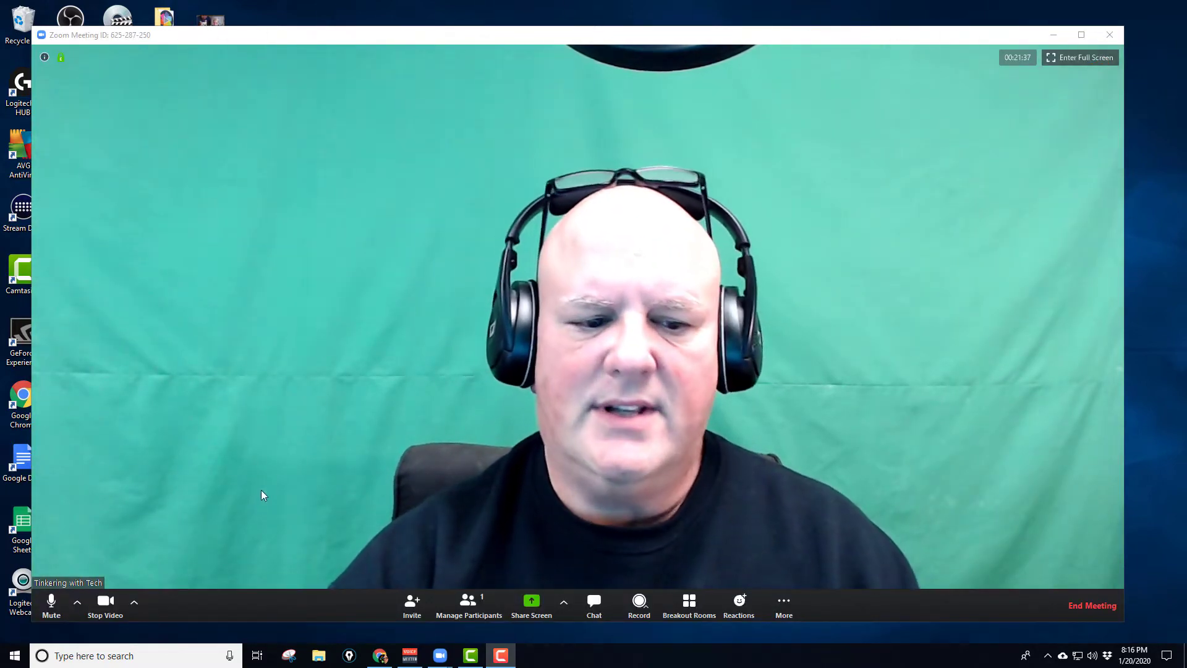
pyautogui.click(135, 599)
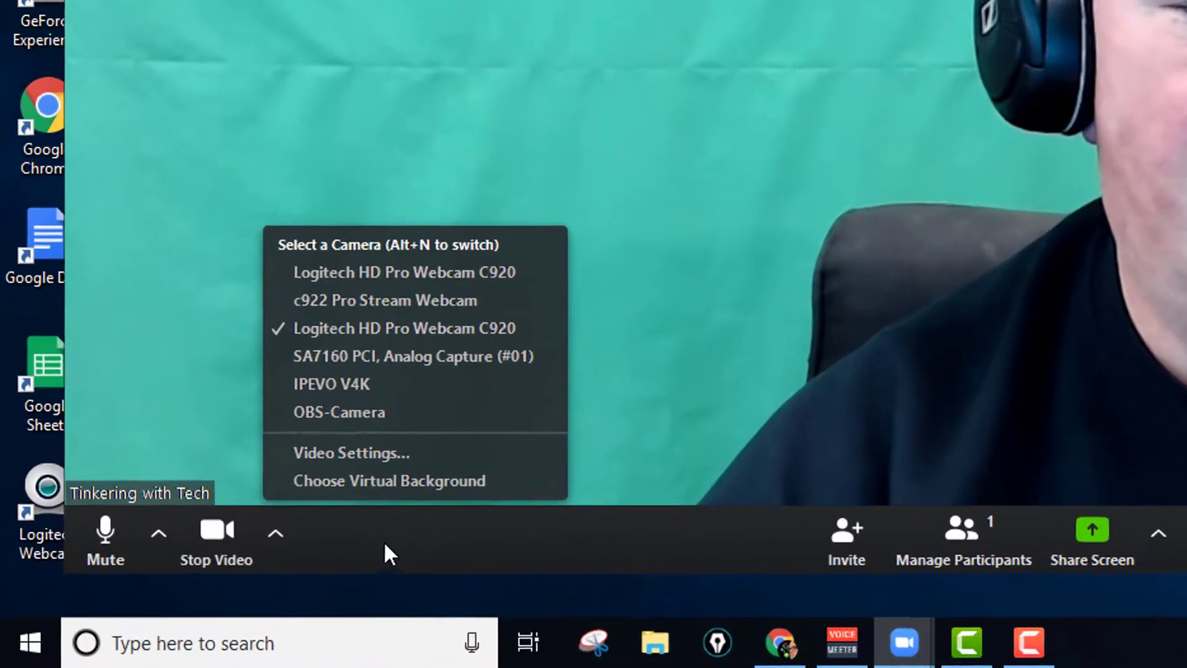
pyautogui.click(384, 543)
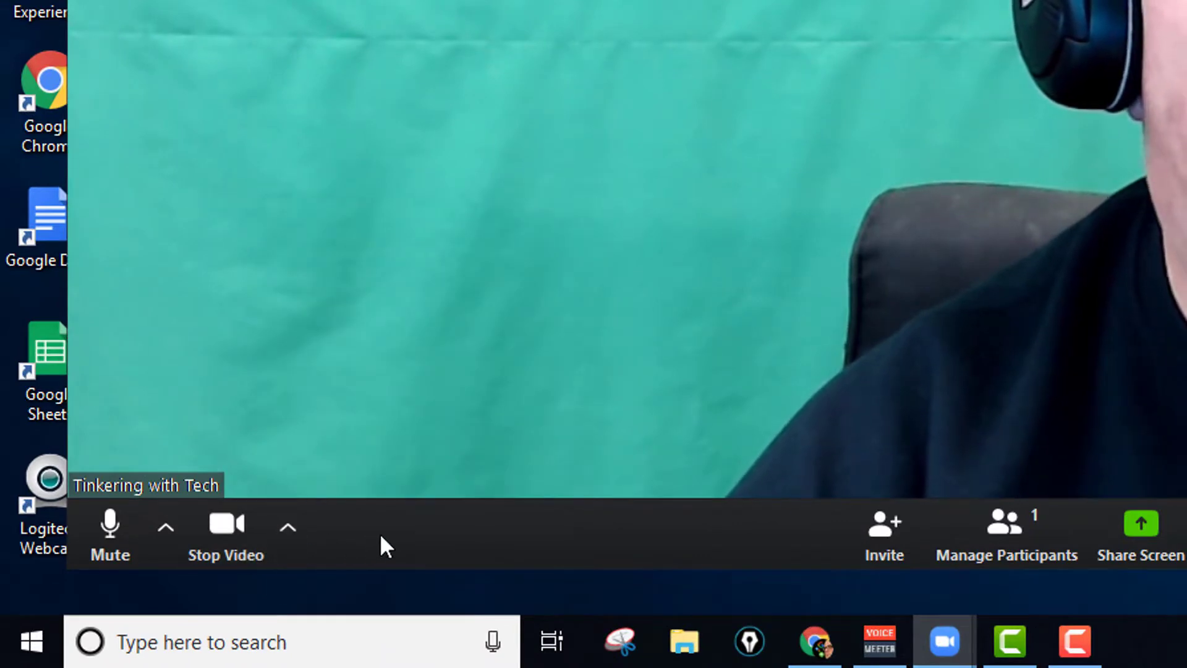
pyautogui.click(287, 526)
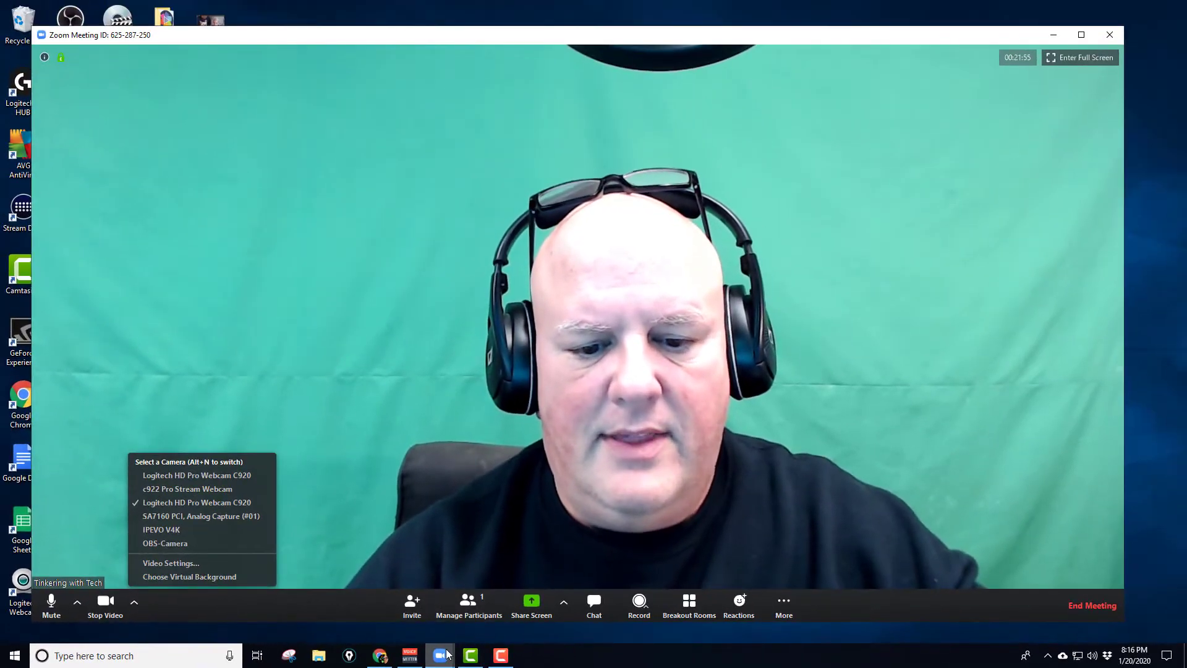
pyautogui.click(579, 653)
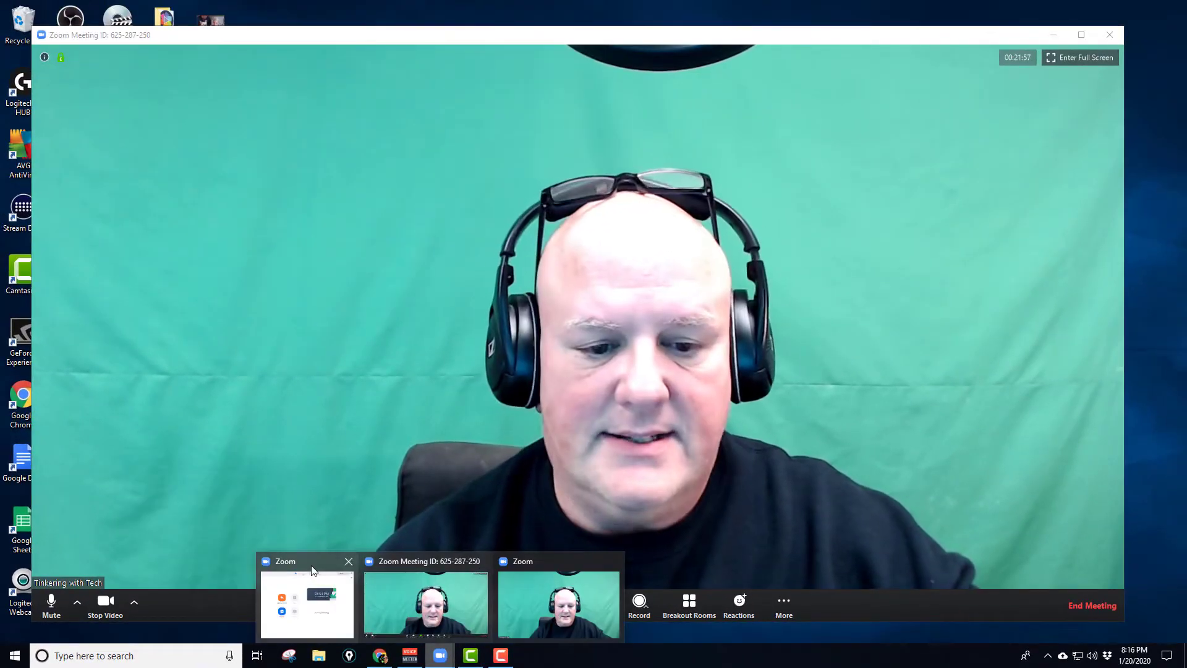
pyautogui.click(313, 564)
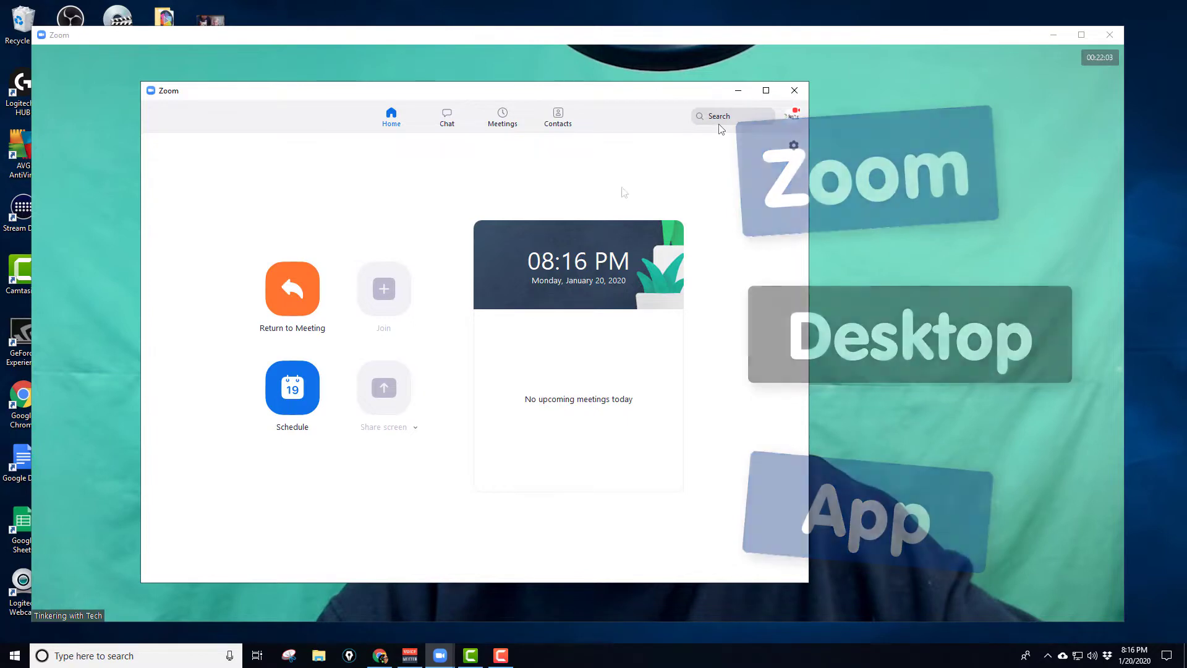
# Step: Minimize the Zoom home window to reveal the meeting's green-screen webcam feed
pyautogui.click(737, 92)
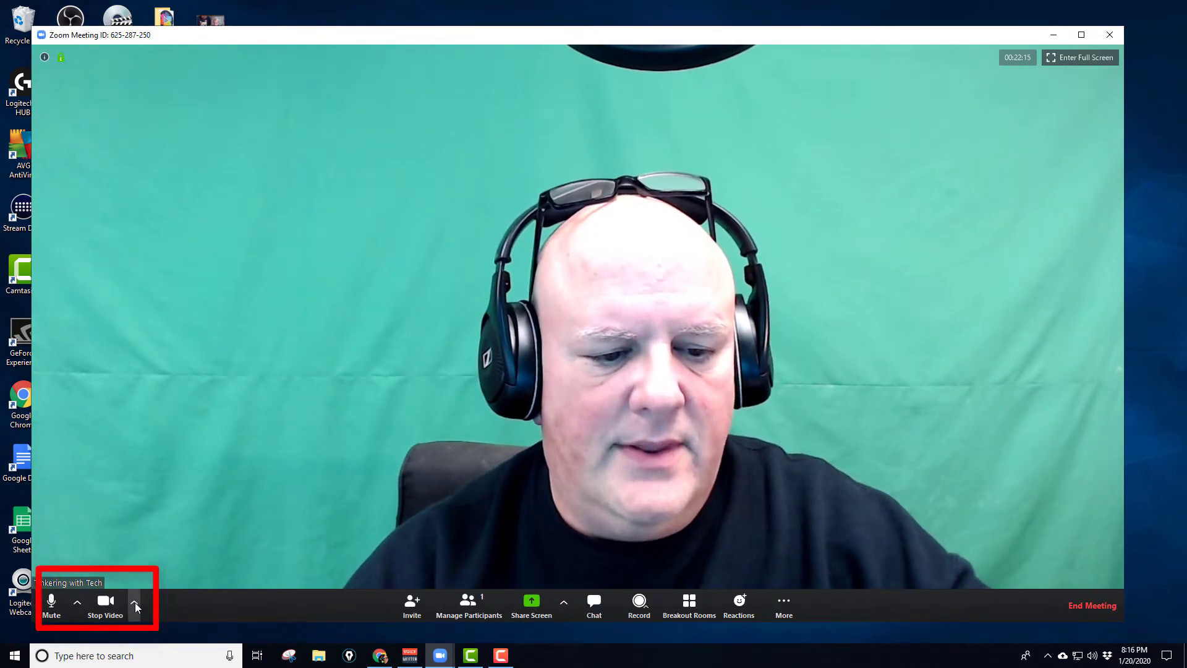
# Step: Open Choose Virtual Background from the Stop Video camera options
pyautogui.click(135, 603)
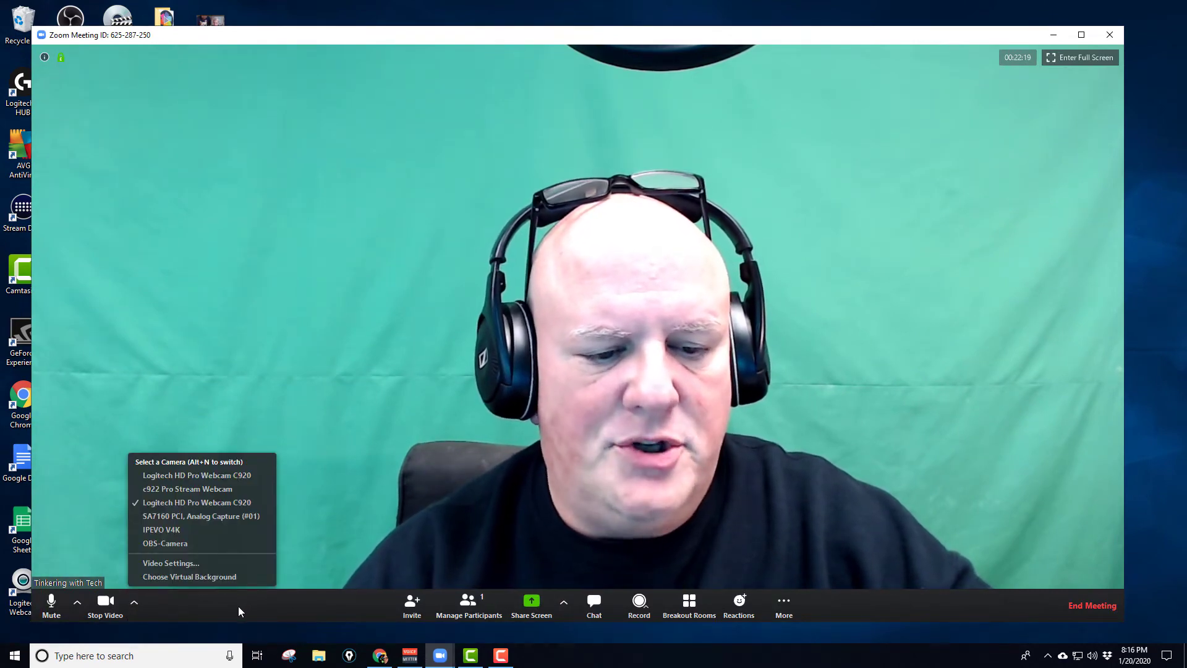
pyautogui.click(180, 577)
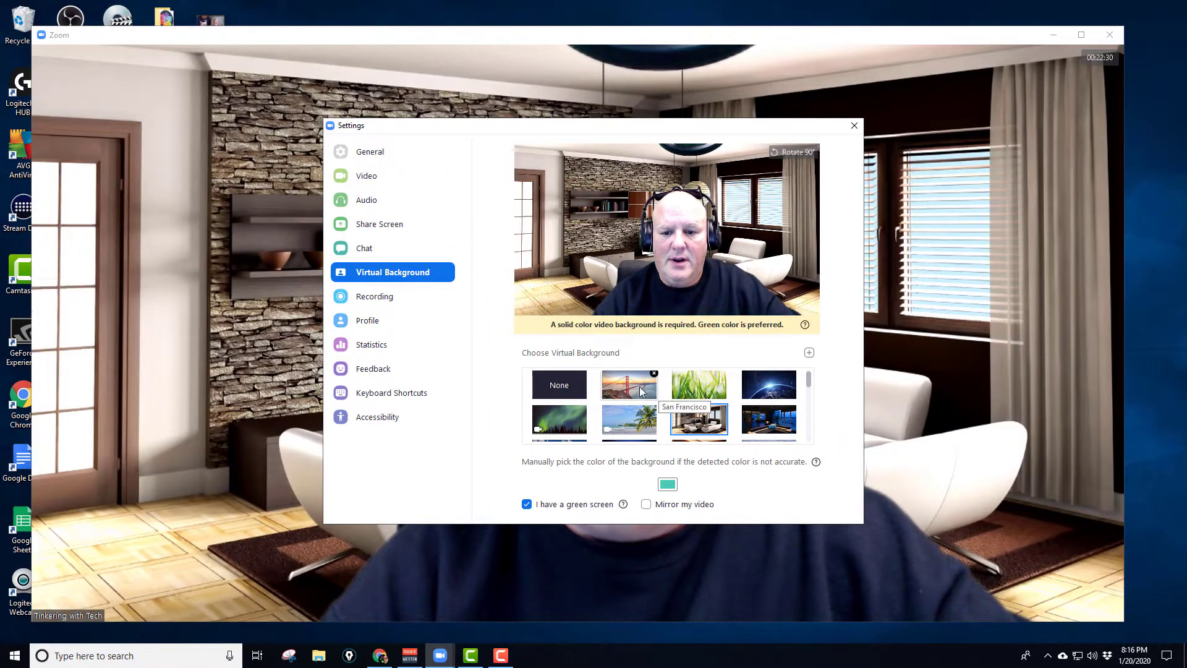
# Step: Try the San Francisco, Living Room 13 and Christmas ornaments backgrounds, ending on snowy frosted trees
pyautogui.click(644, 392)
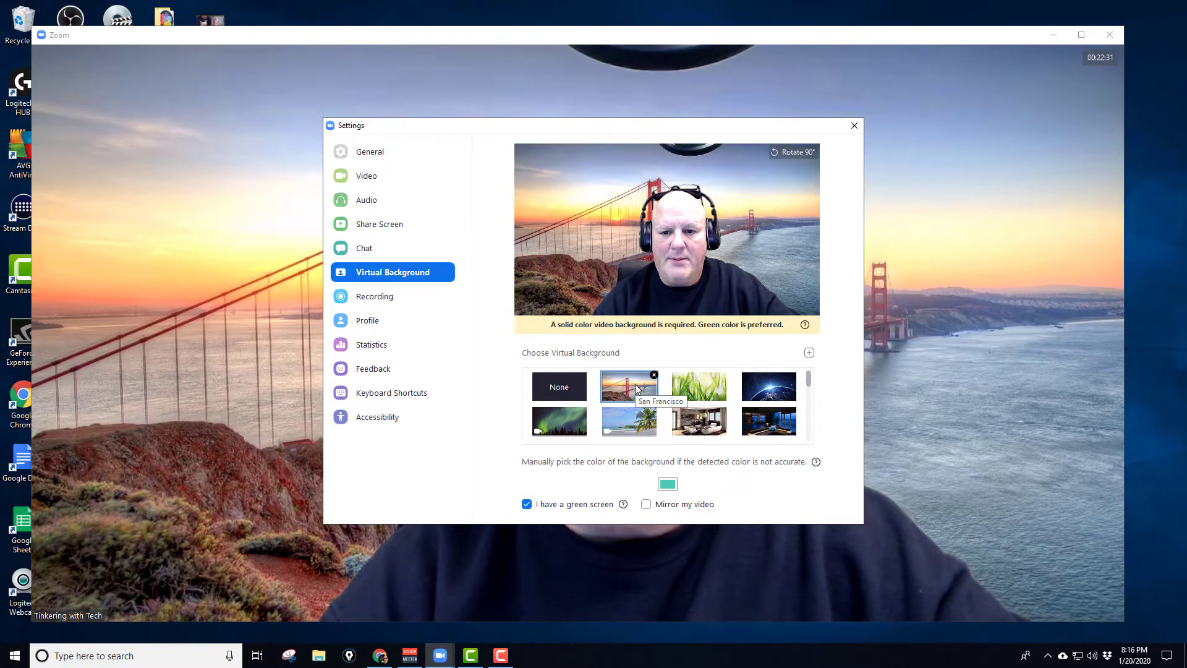
pyautogui.click(770, 429)
pyautogui.scroll(-1, 699, 423)
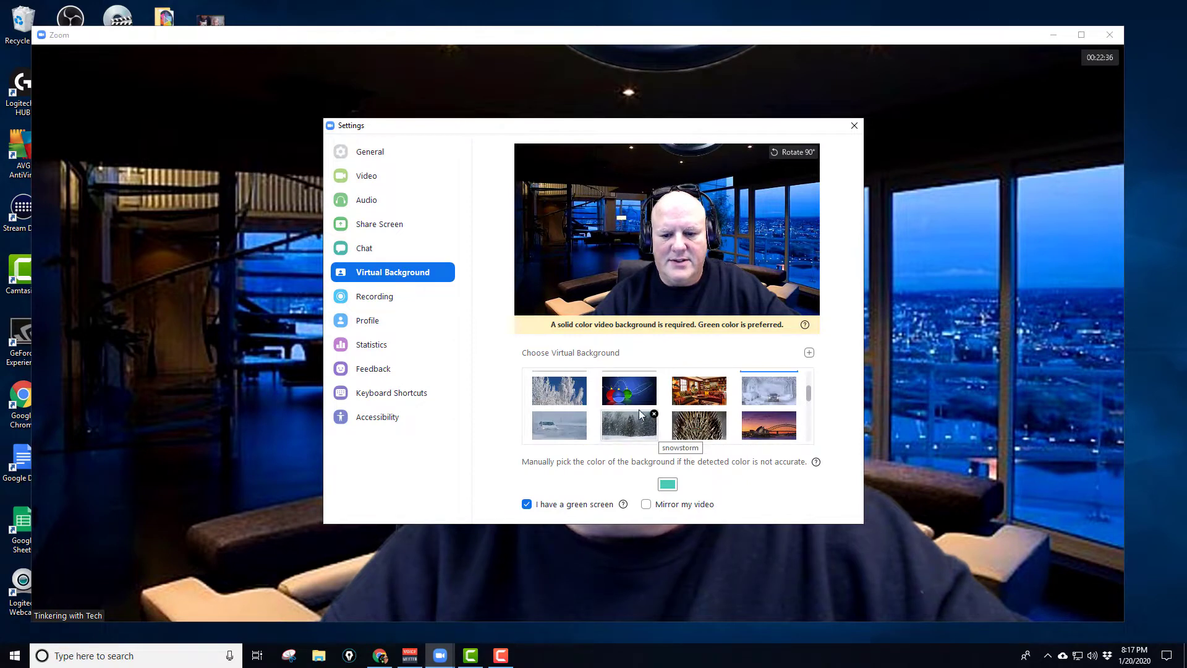
pyautogui.click(631, 393)
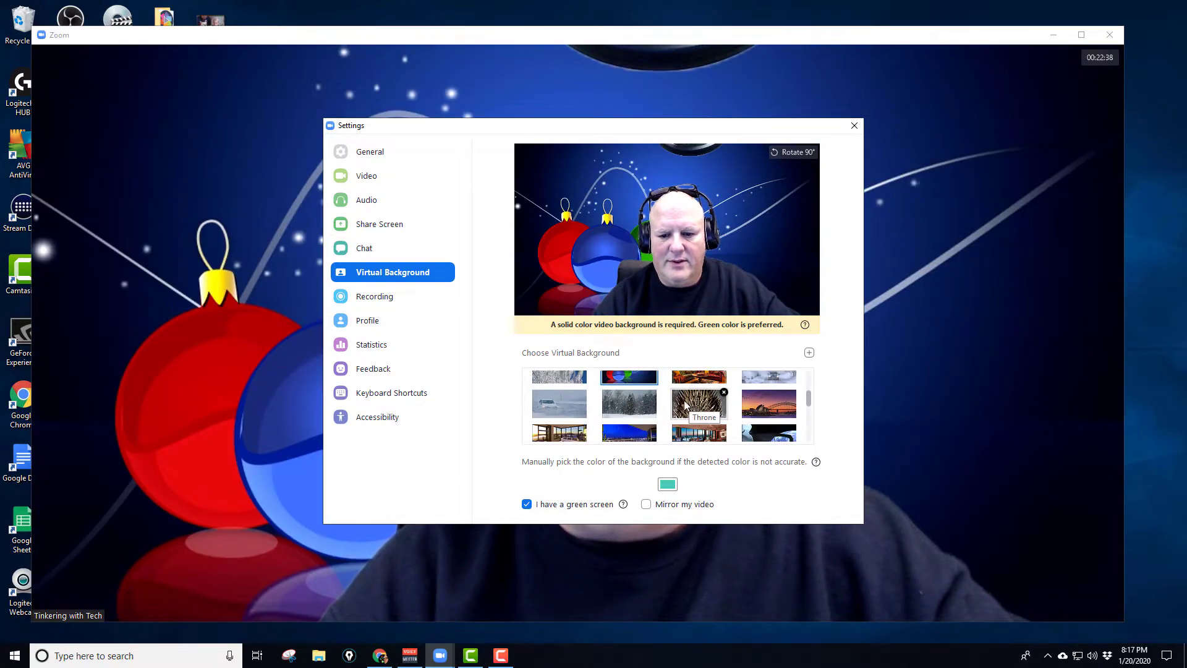
pyautogui.click(537, 393)
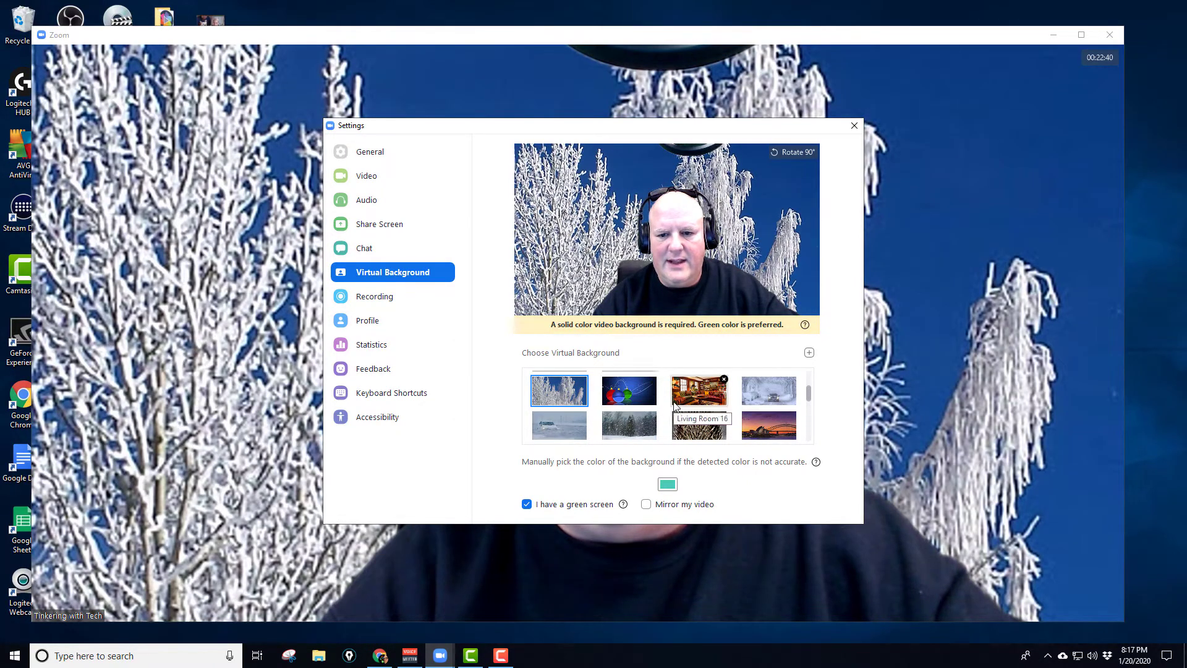
pyautogui.scroll(-2, 674, 406)
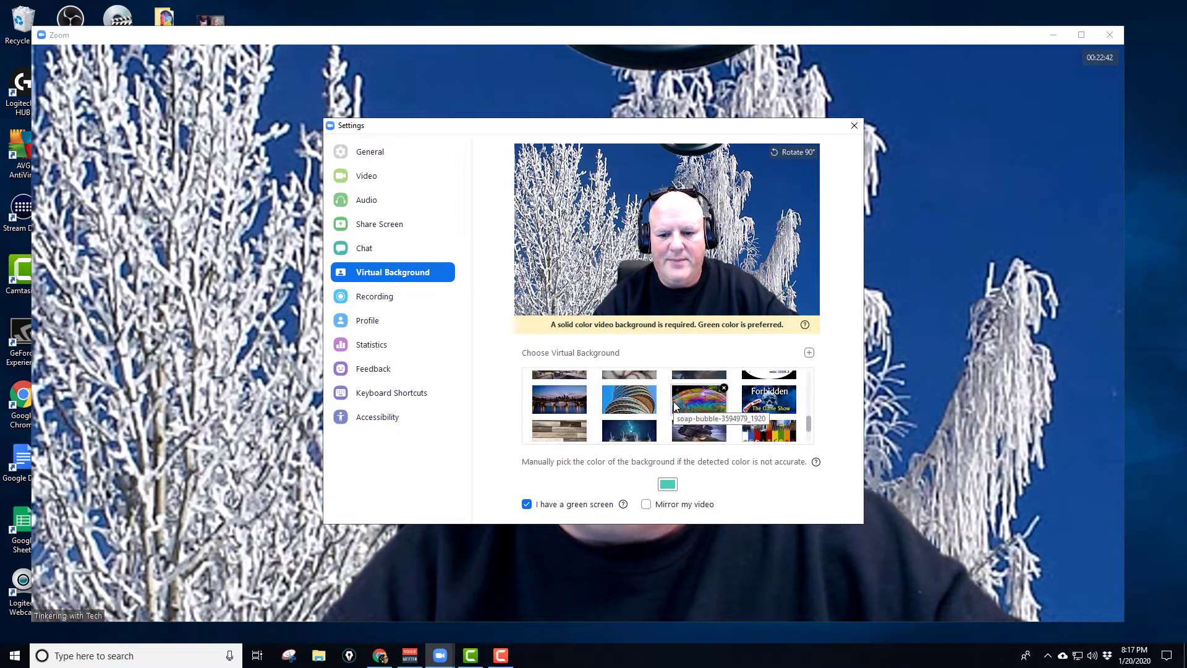
pyautogui.scroll(-2, 675, 406)
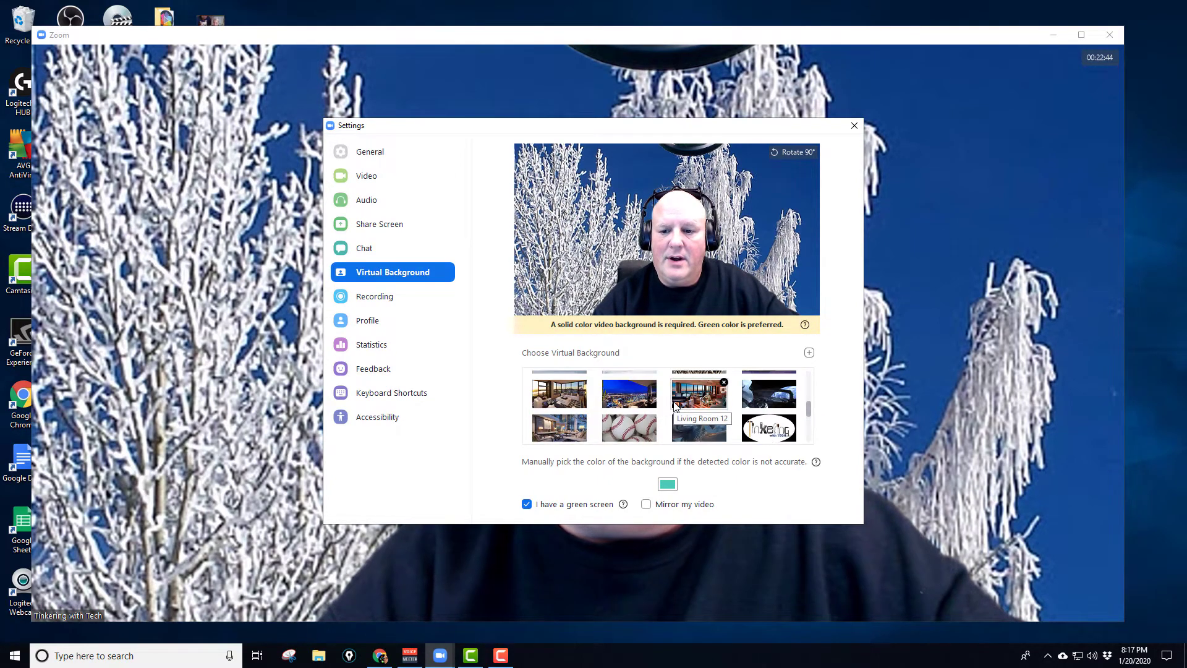
pyautogui.scroll(-2, 674, 406)
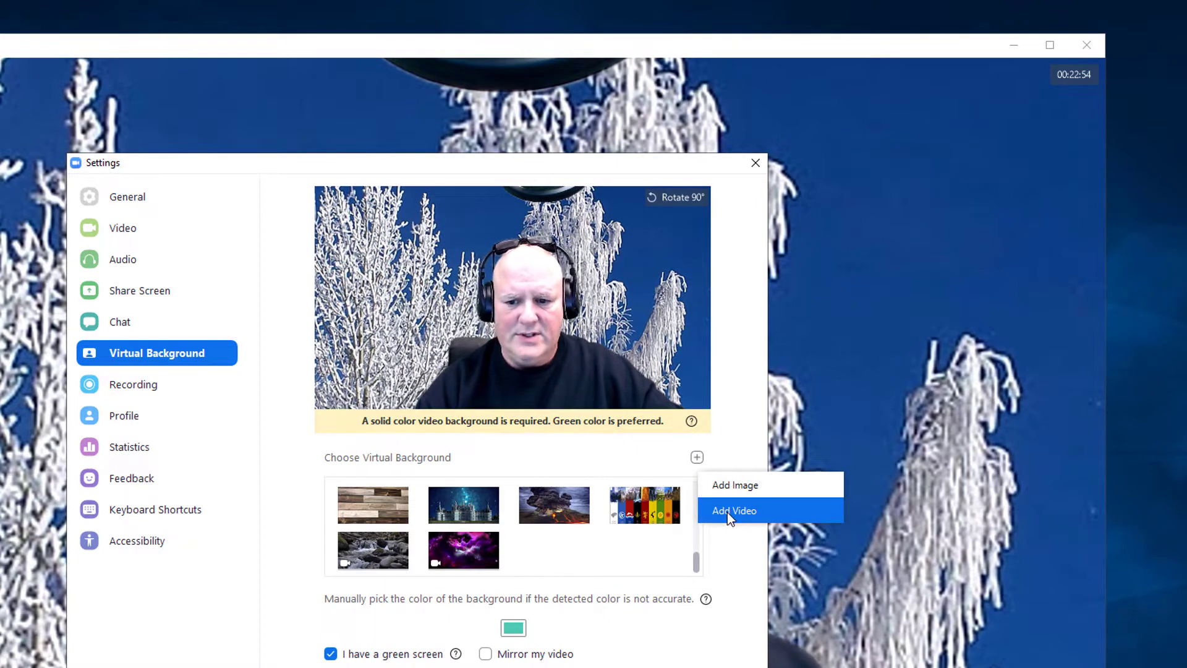
# Step: Add a video file as a background and switch to the River - 21788.mp4 stream video
pyautogui.click(727, 512)
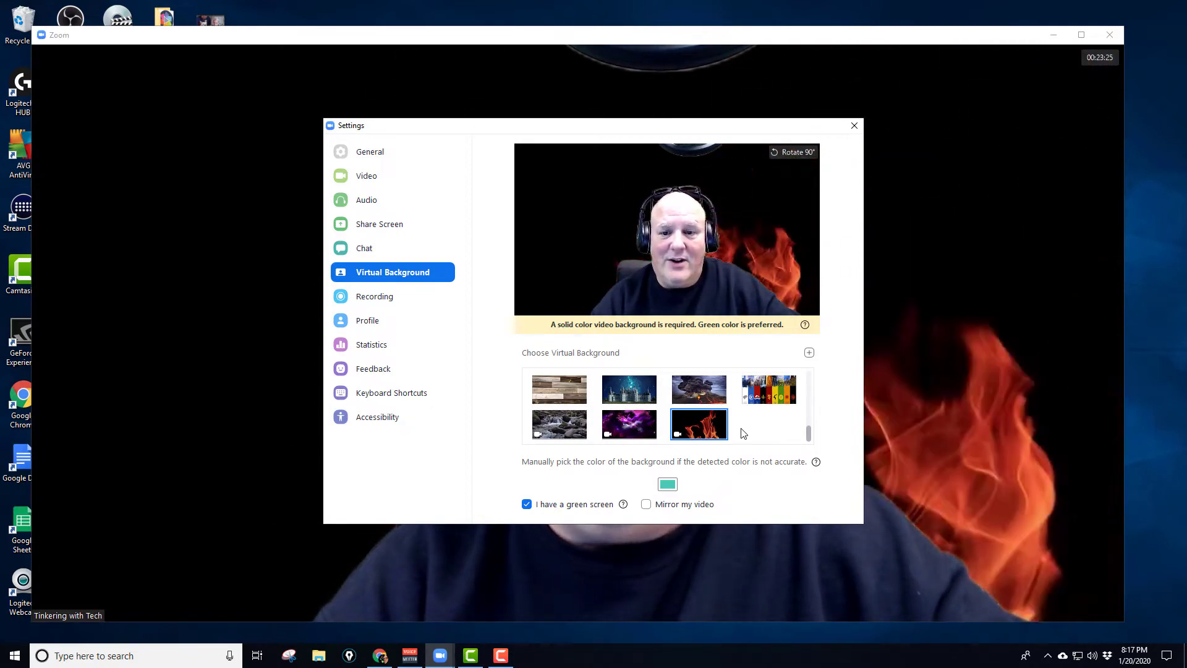
pyautogui.click(560, 426)
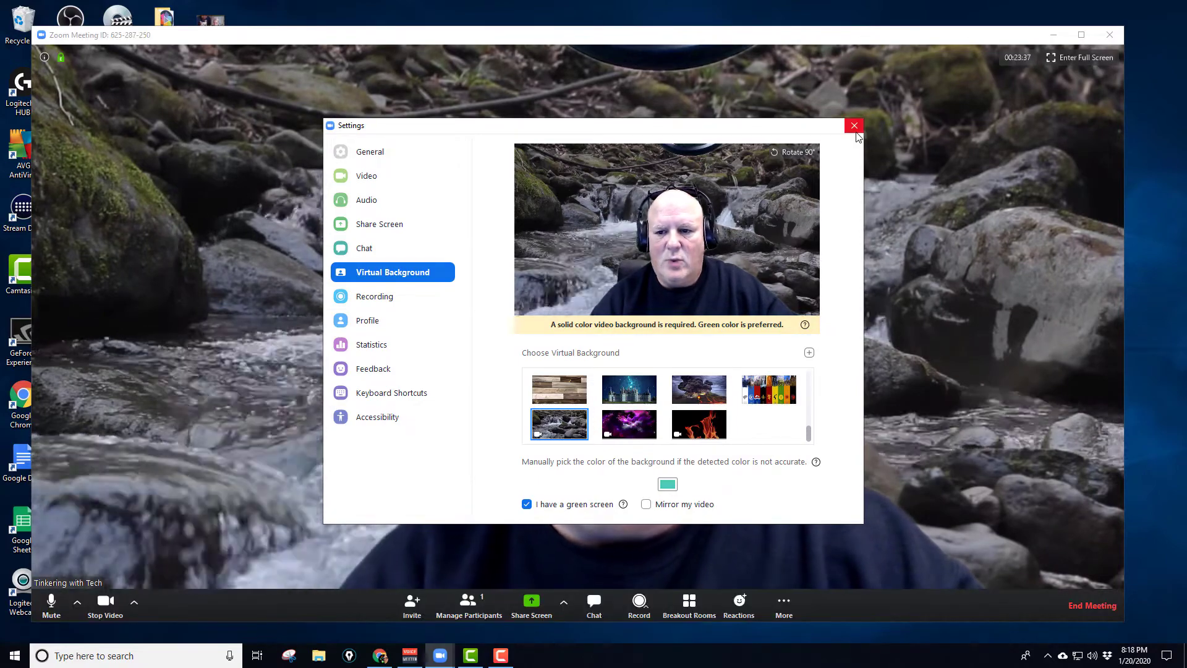
# Step: Swap the background for the purple nebula video and return to the full meeting view
pyautogui.click(855, 126)
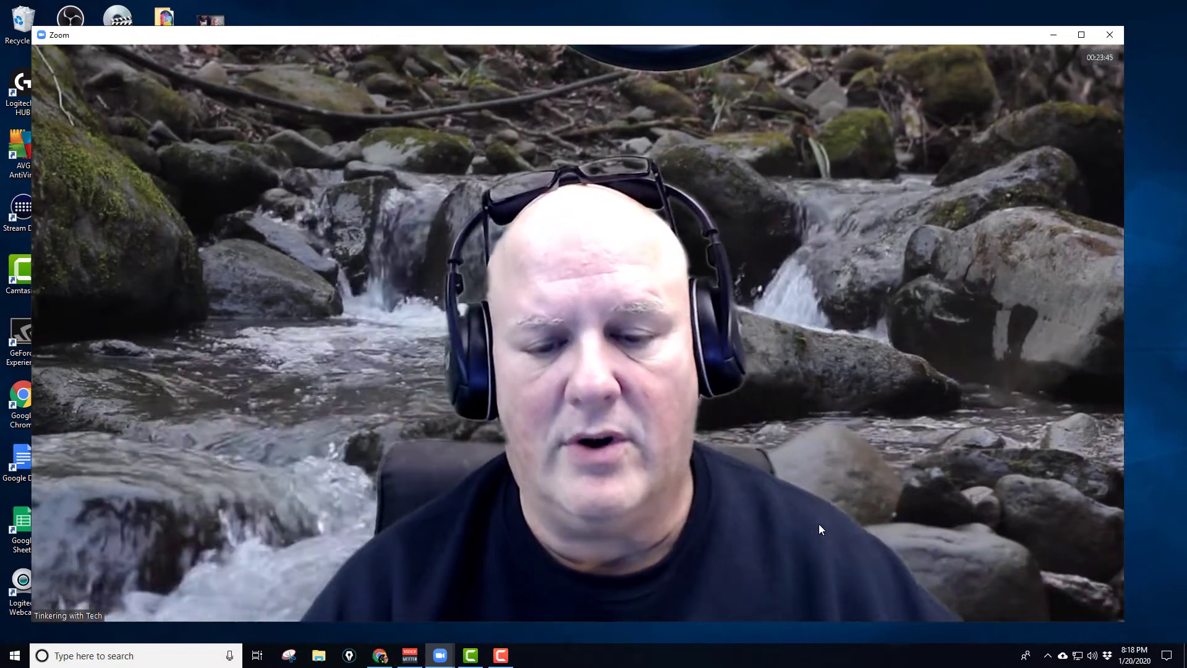
pyautogui.moveTo(818, 524)
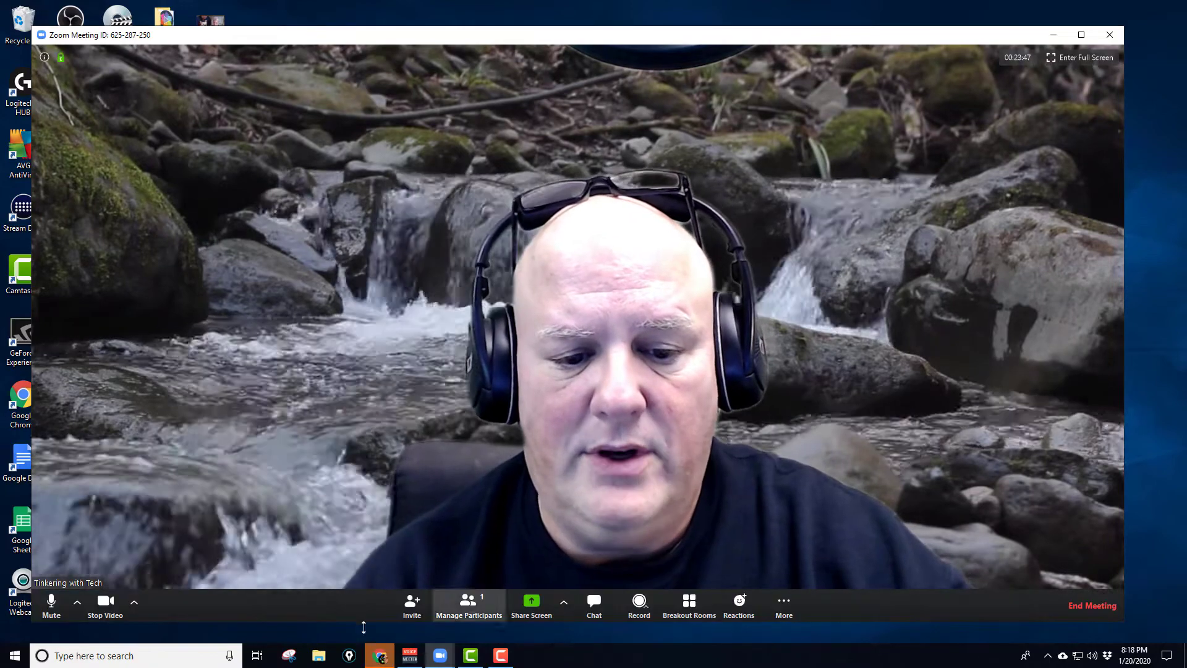
pyautogui.click(134, 602)
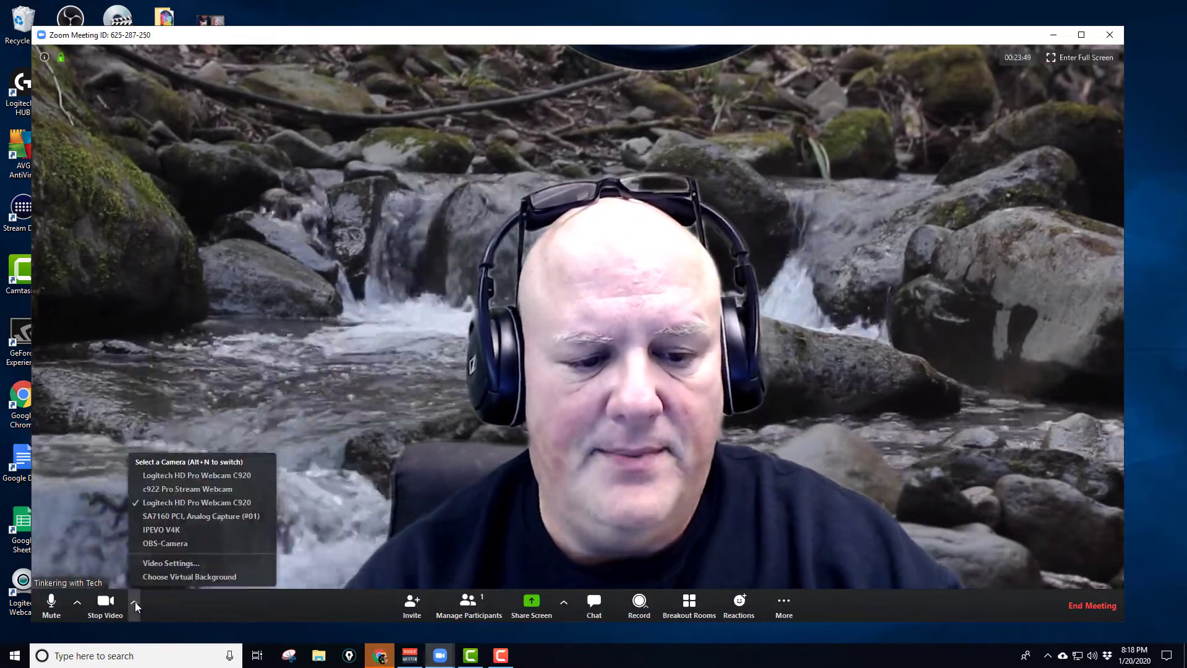
pyautogui.click(162, 576)
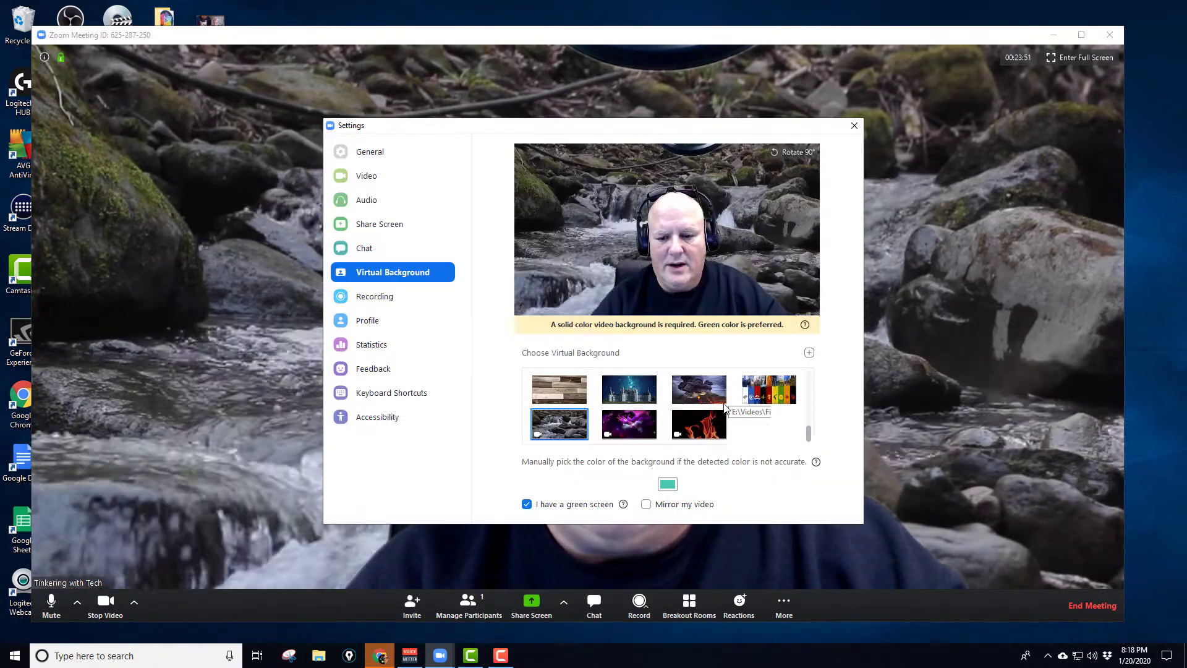
pyautogui.click(628, 423)
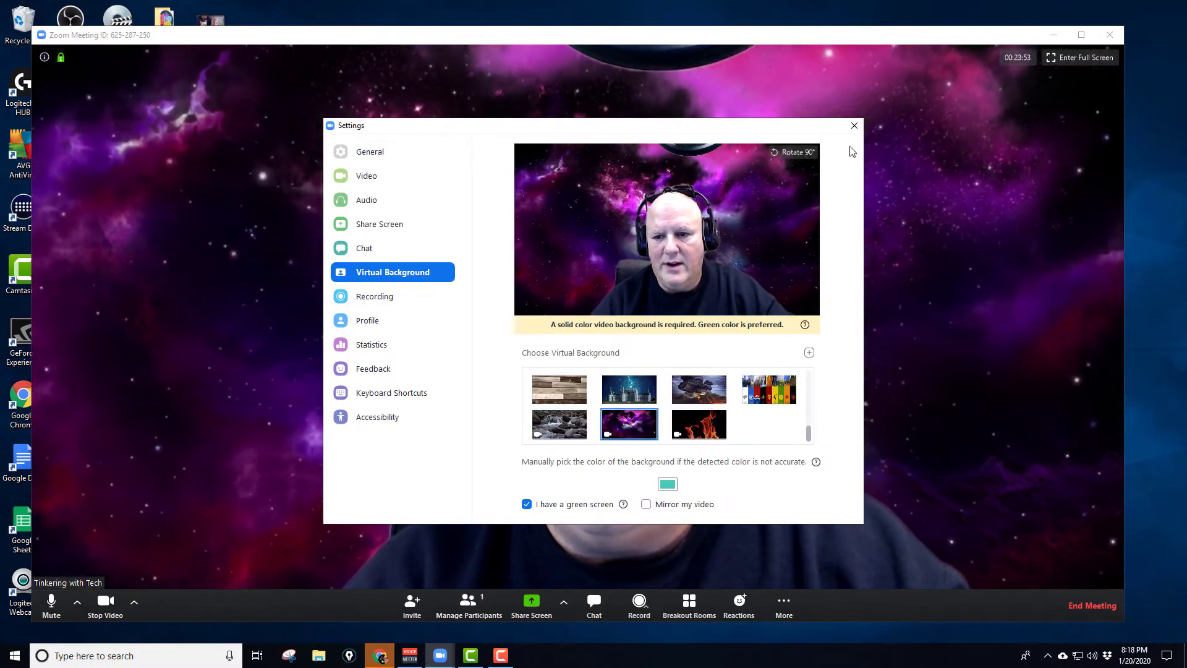
pyautogui.click(854, 126)
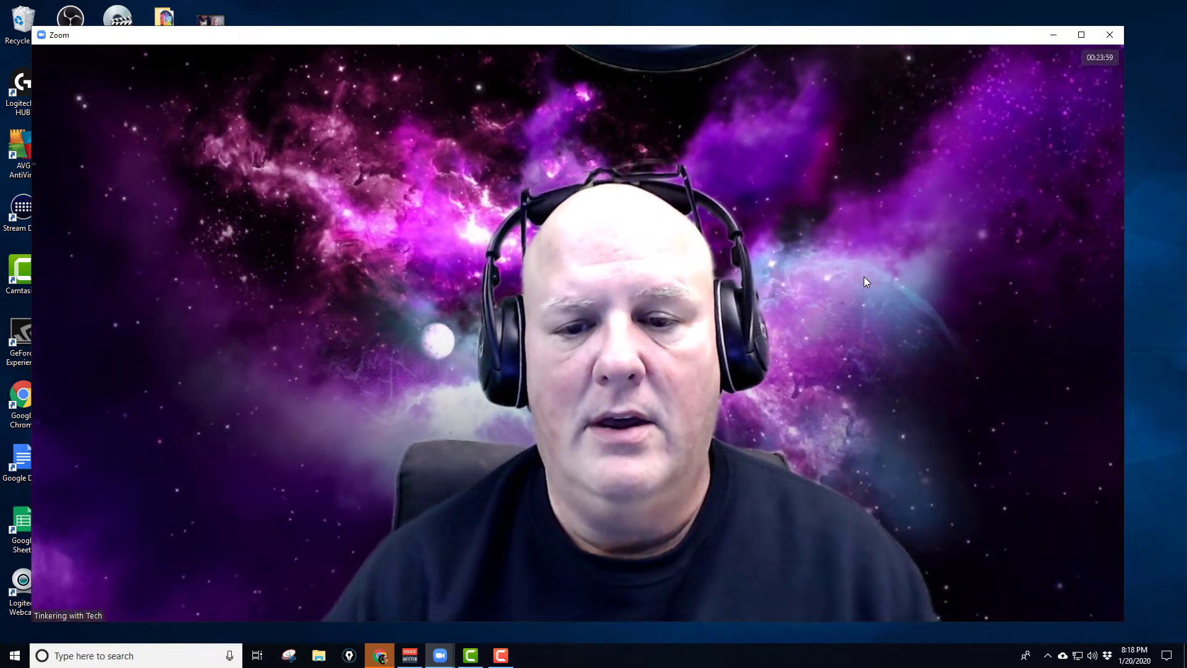
pyautogui.moveTo(858, 255)
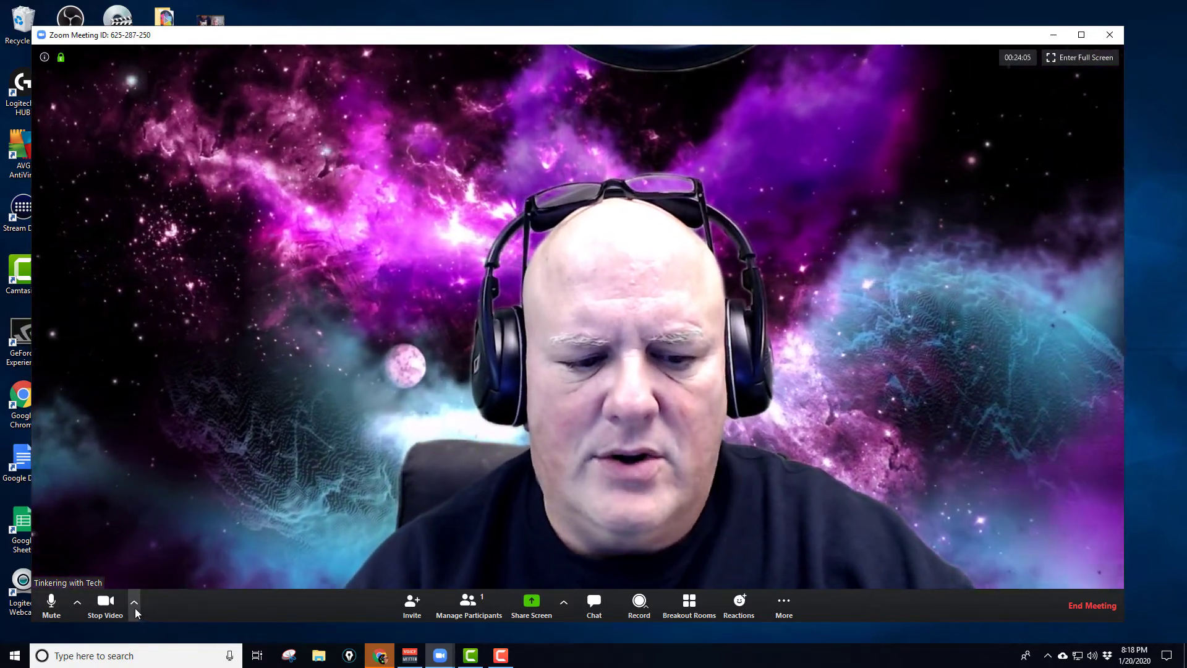
# Step: Set the virtual background to None and close Settings so the plain green screen shows
pyautogui.click(135, 604)
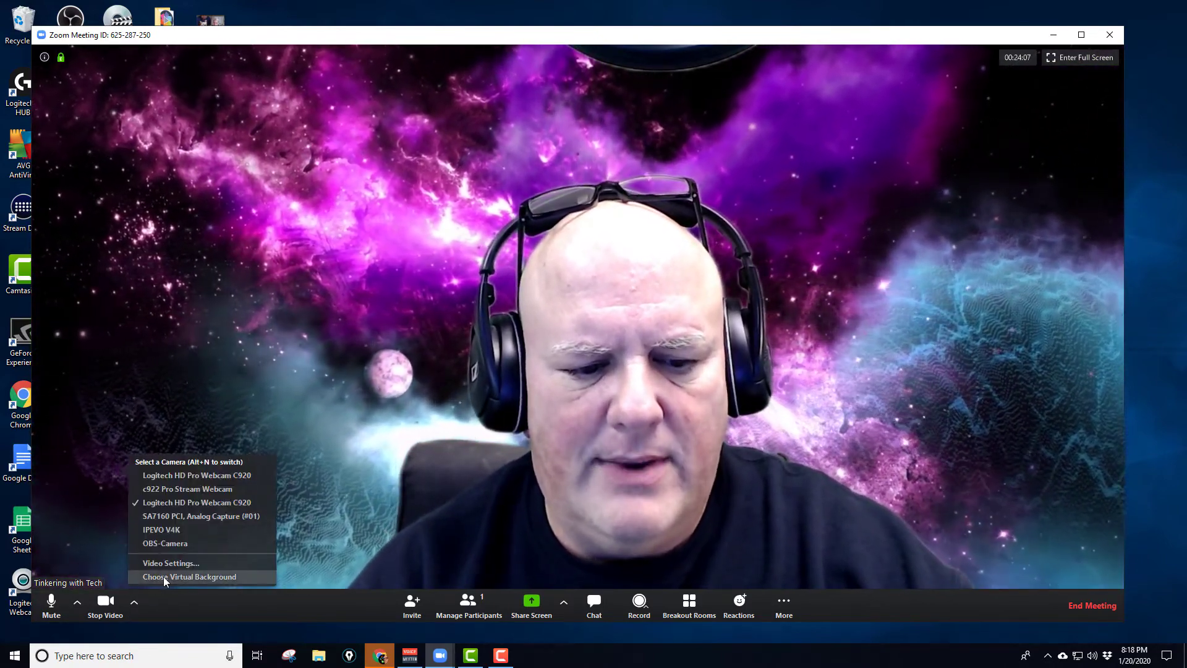
pyautogui.click(164, 576)
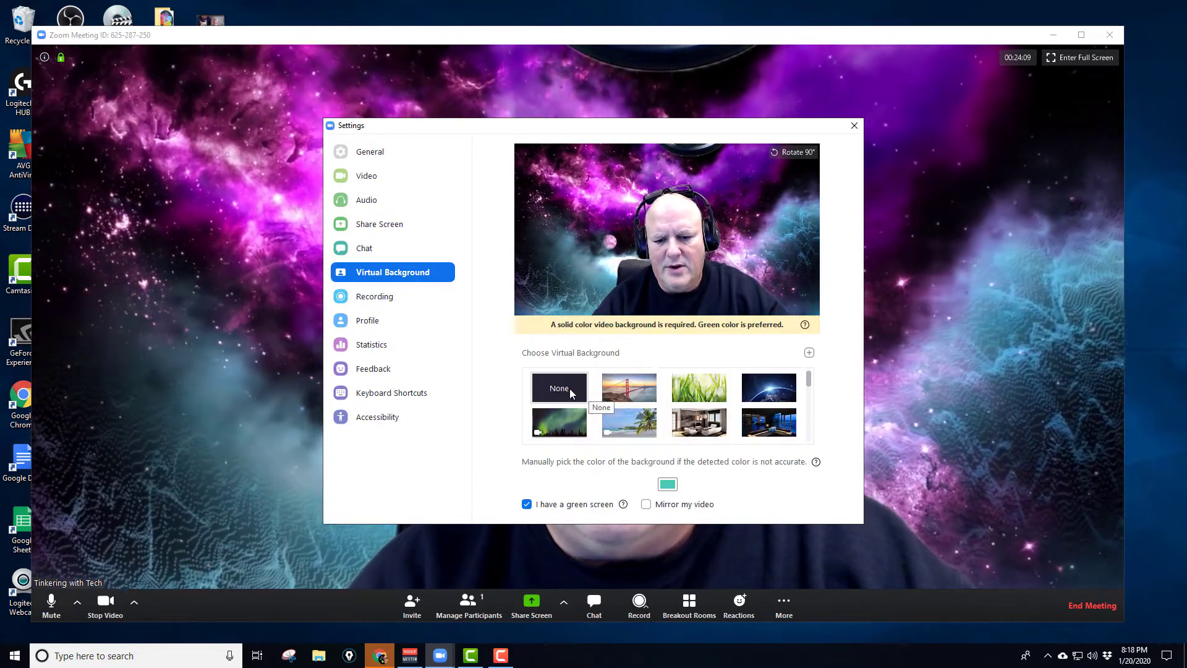
pyautogui.click(569, 388)
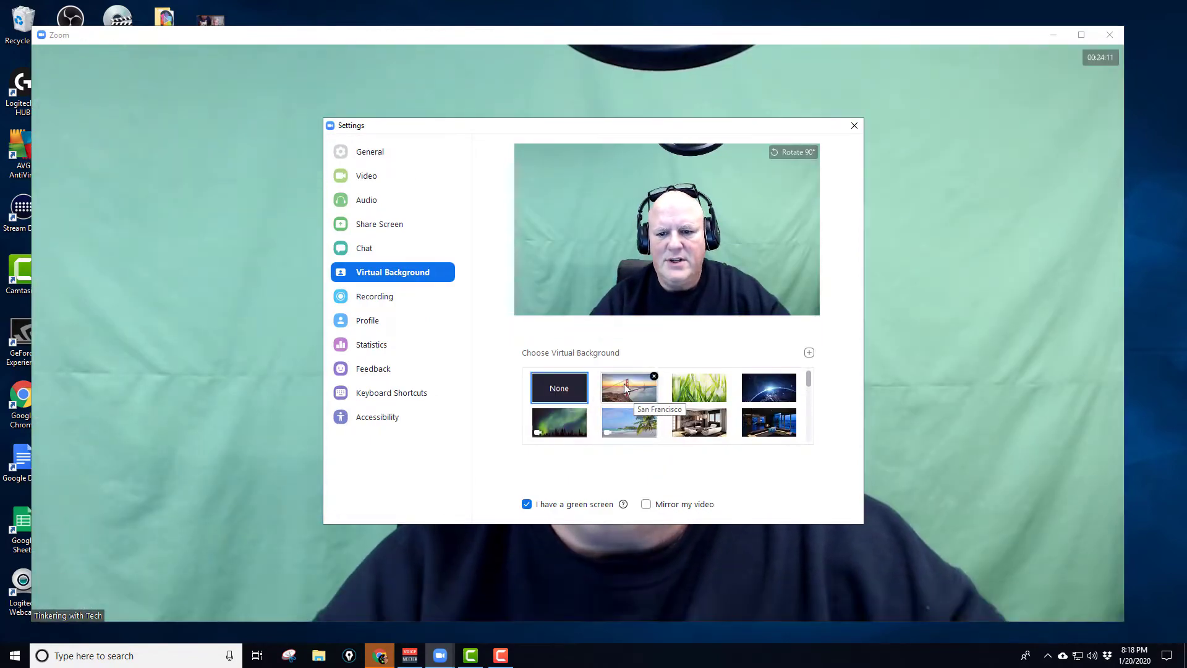
pyautogui.click(855, 127)
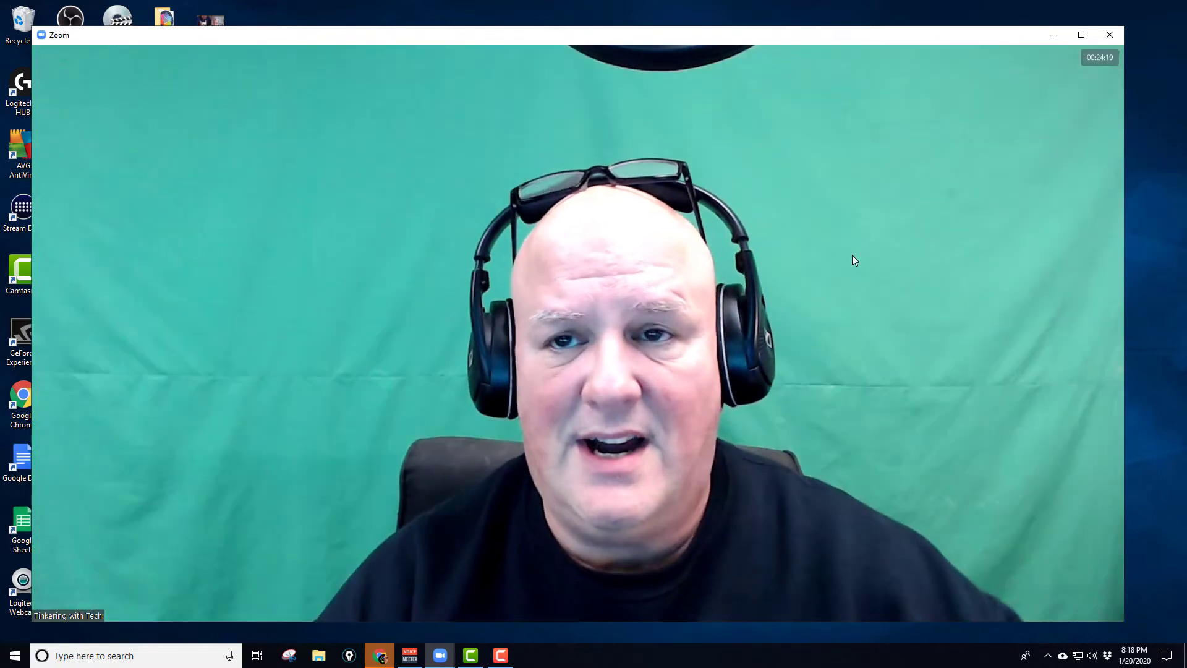
pyautogui.moveTo(855, 262)
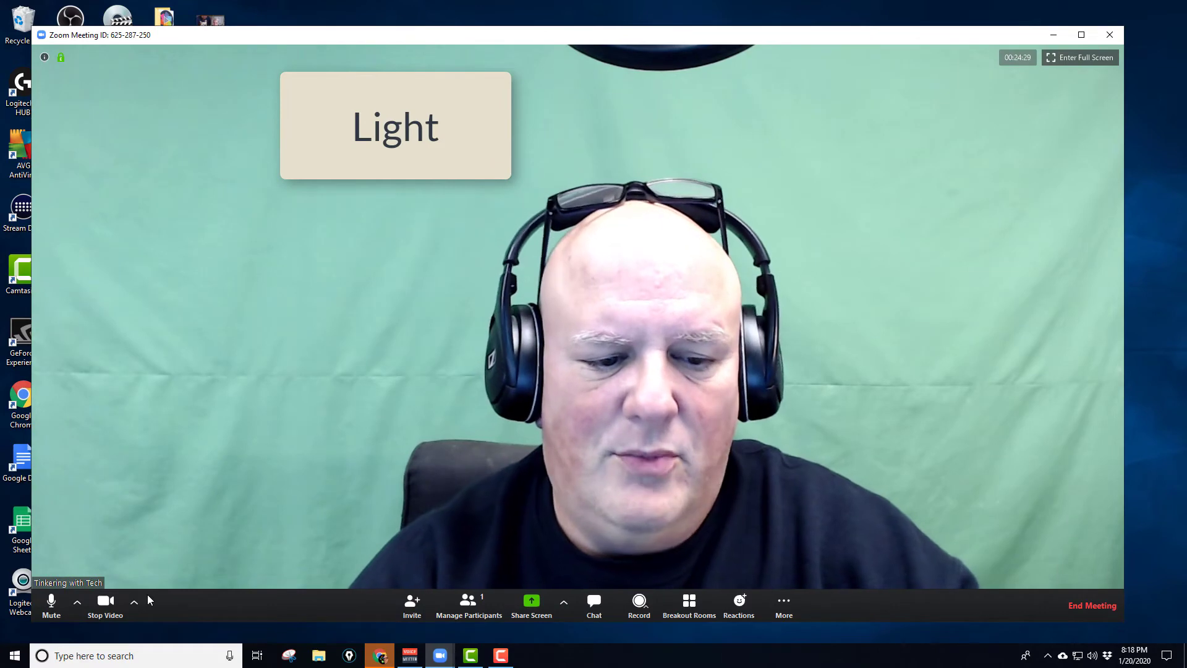
pyautogui.click(135, 602)
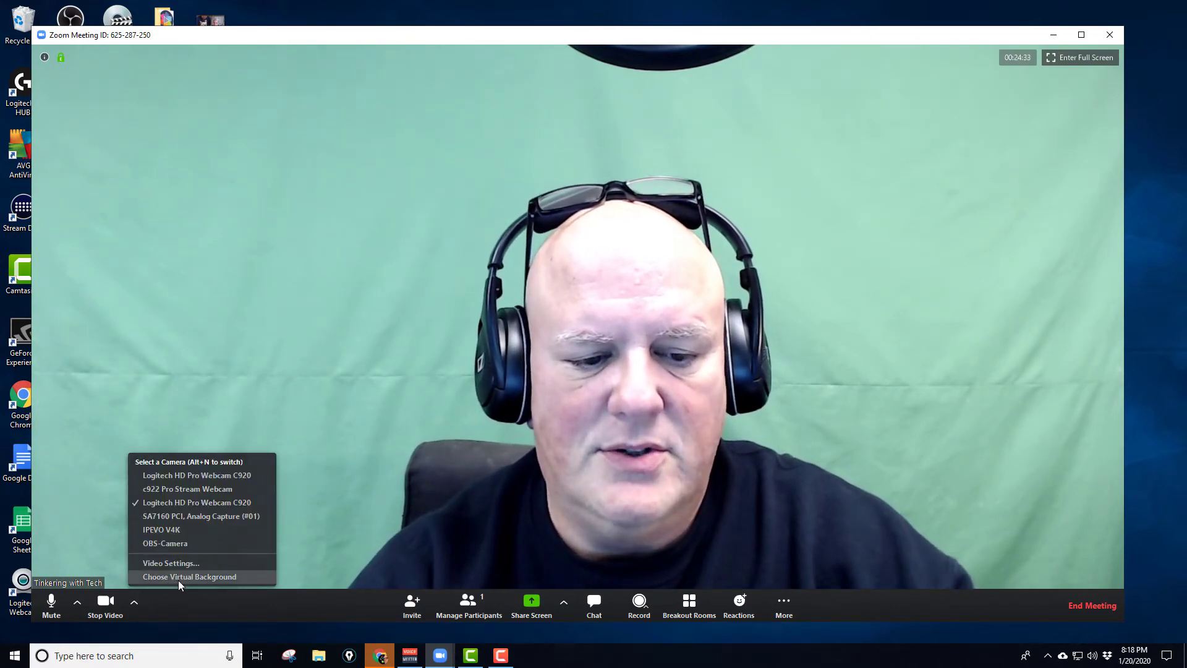
# Step: Reapply the purple nebula video background and close Settings to view the meeting
pyautogui.click(178, 577)
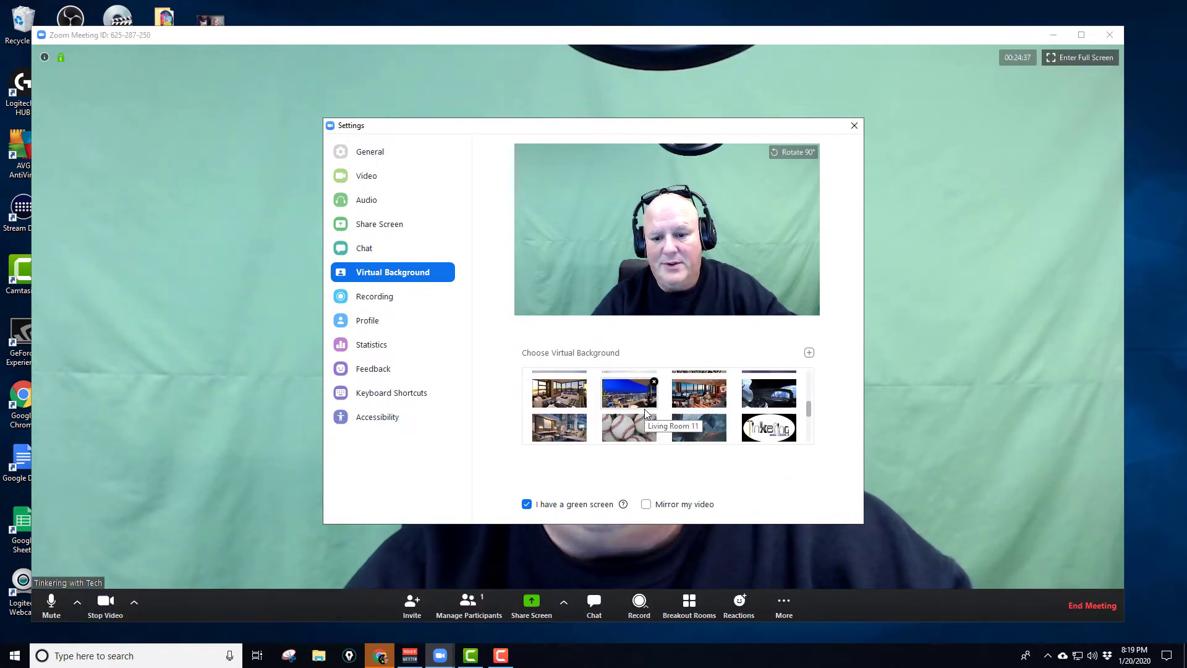
pyautogui.scroll(-3, 646, 413)
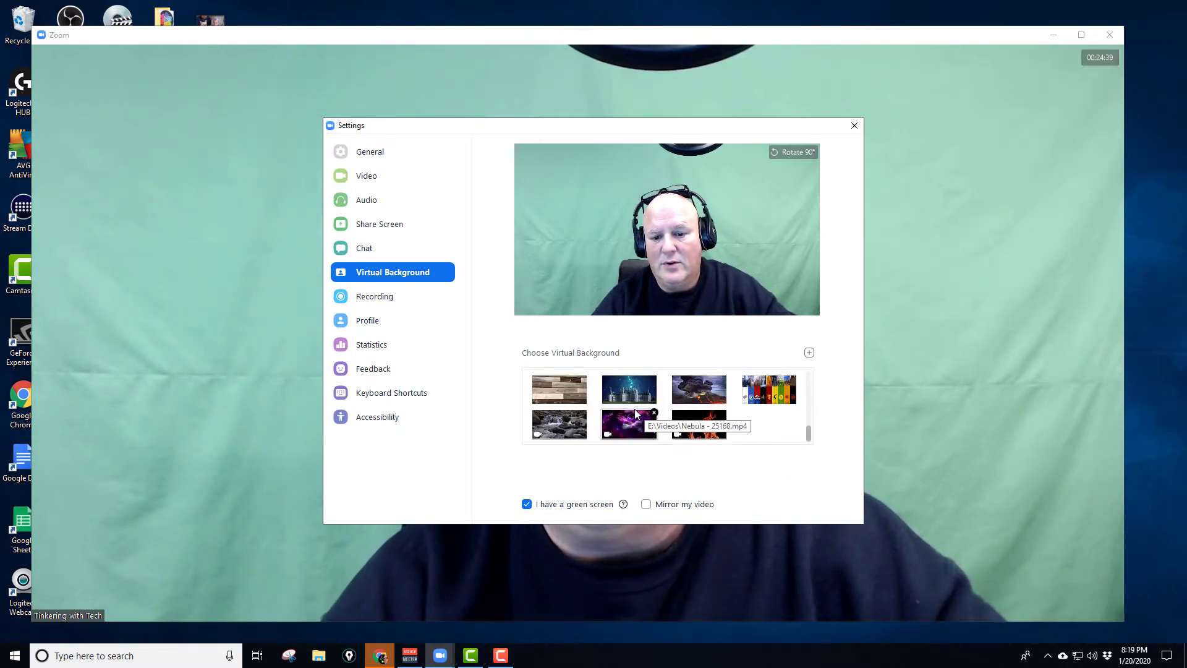
pyautogui.click(632, 424)
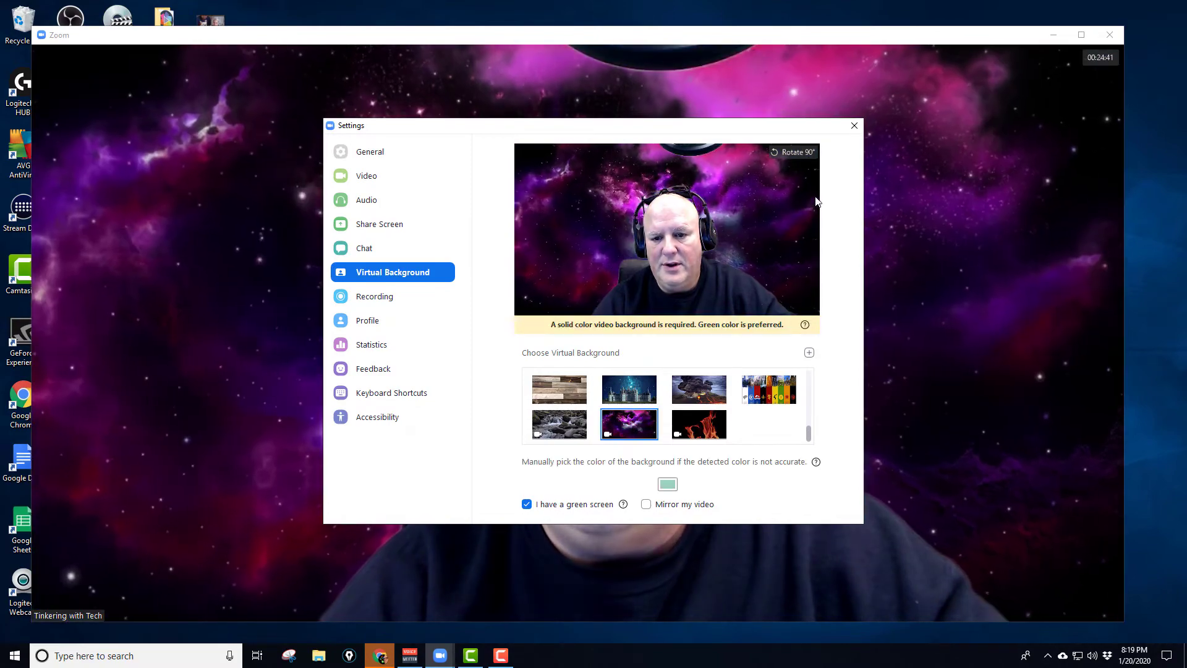
pyautogui.click(854, 126)
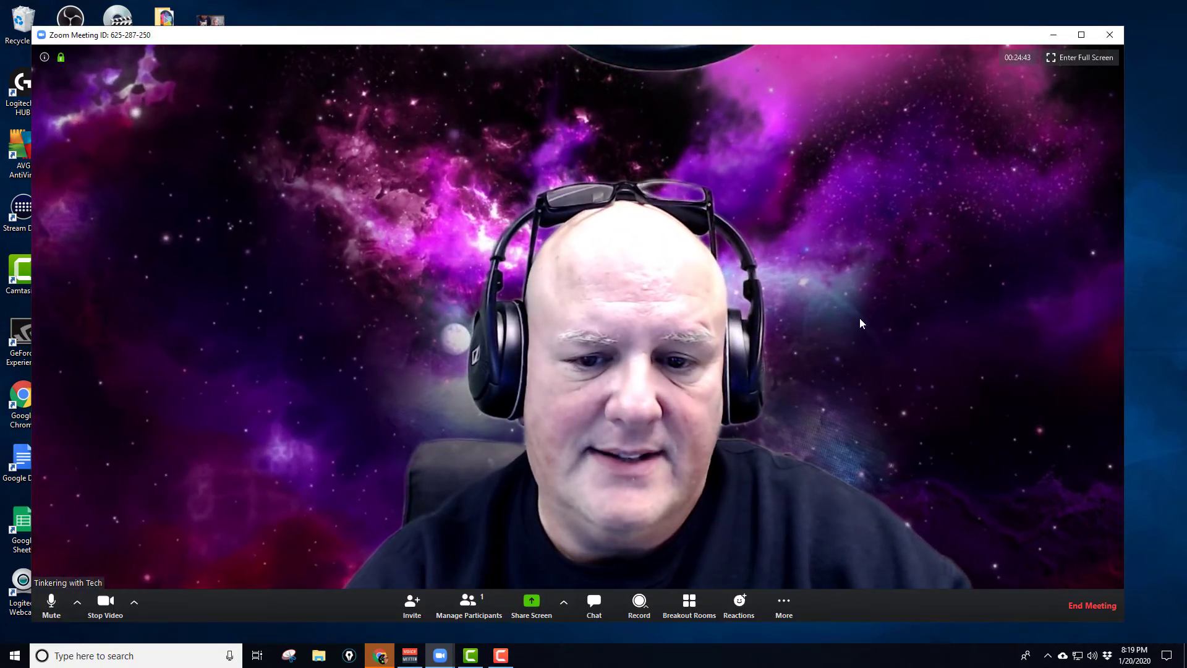